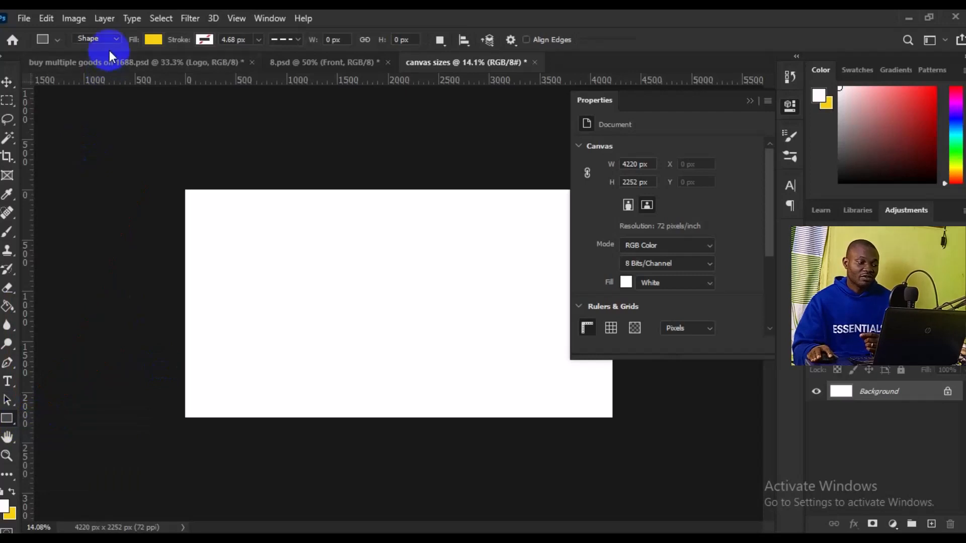
# Step: Draw a yellow-filled rectangle shape without stroke, about 1045 by 1067 px, left of the canvas centre
pyautogui.click(112, 40)
pyautogui.click(111, 51)
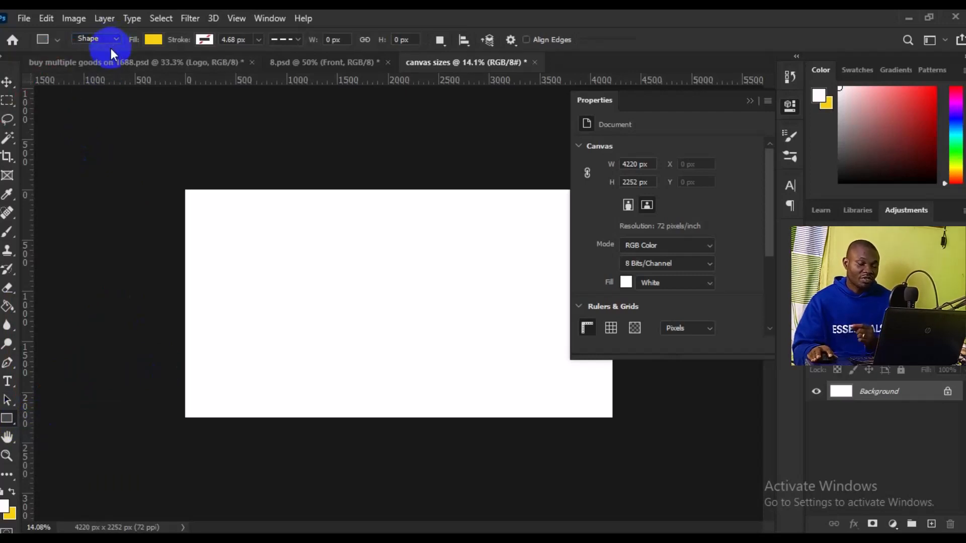
pyautogui.click(161, 40)
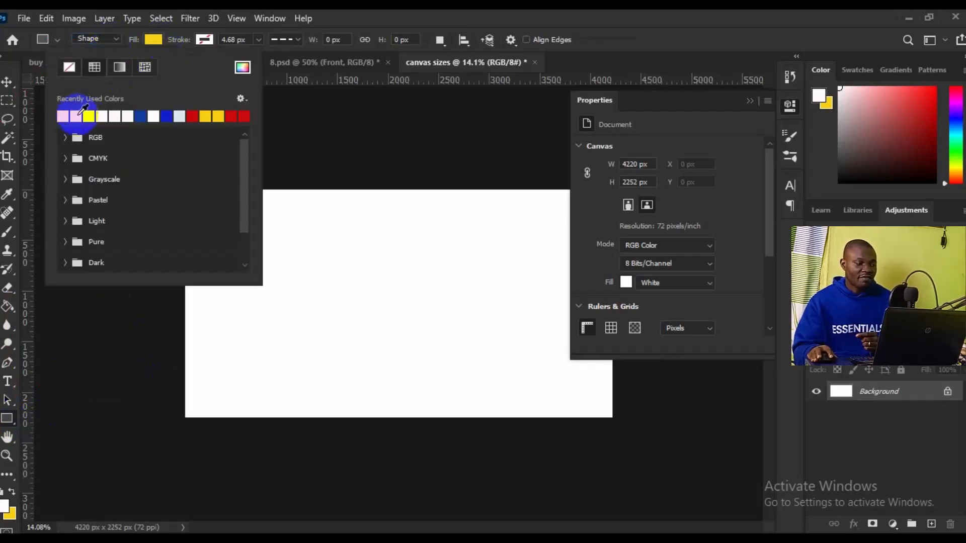
pyautogui.click(76, 115)
pyautogui.moveTo(289, 259); pyautogui.dragTo(395, 367)
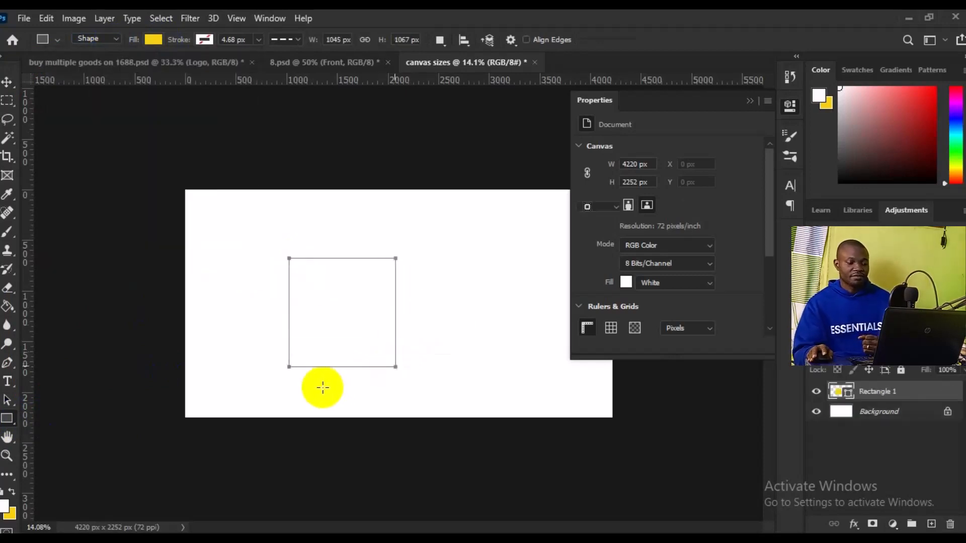
# Step: Duplicate the yellow rectangle with copy and paste, and place the copy to its right and slightly higher, at about X 2553, Y 371 px
pyautogui.click(7, 82)
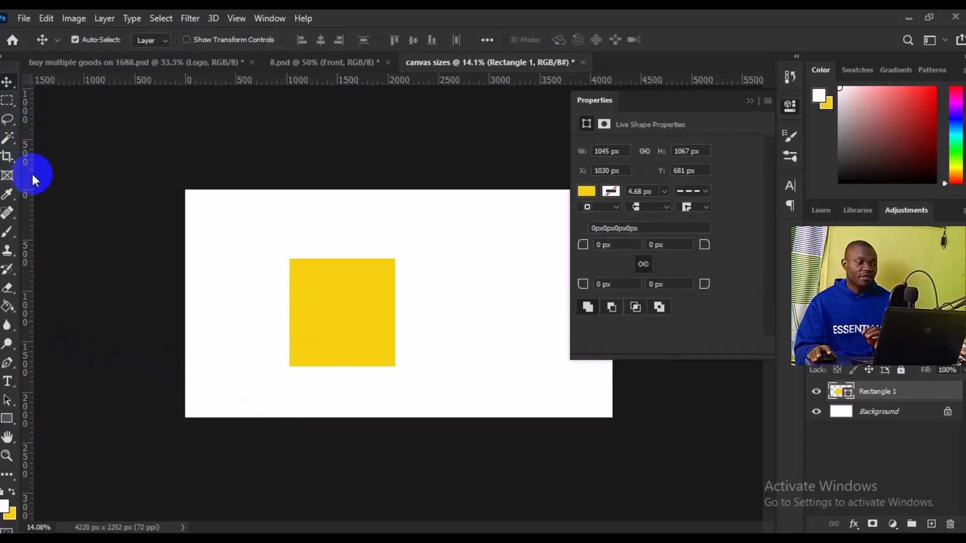
pyautogui.click(44, 20)
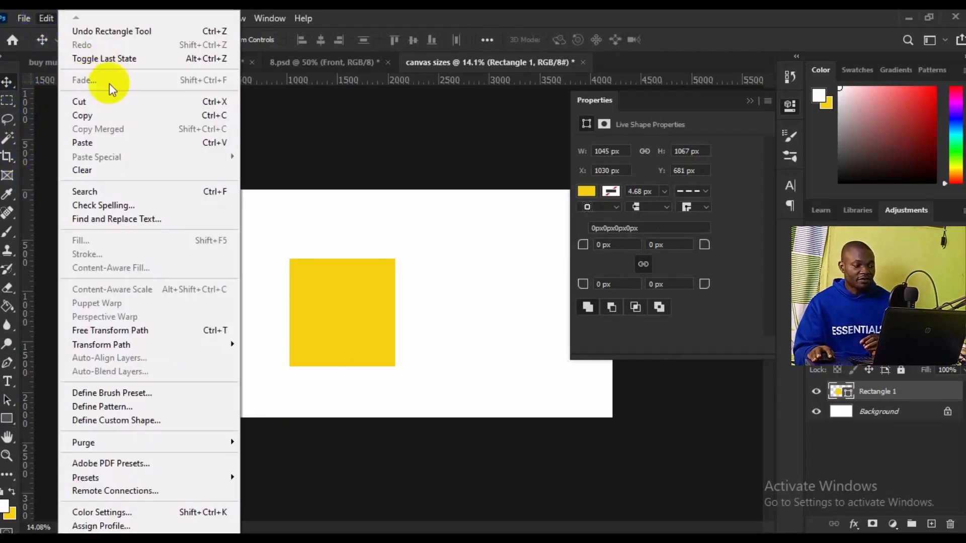
pyautogui.click(102, 117)
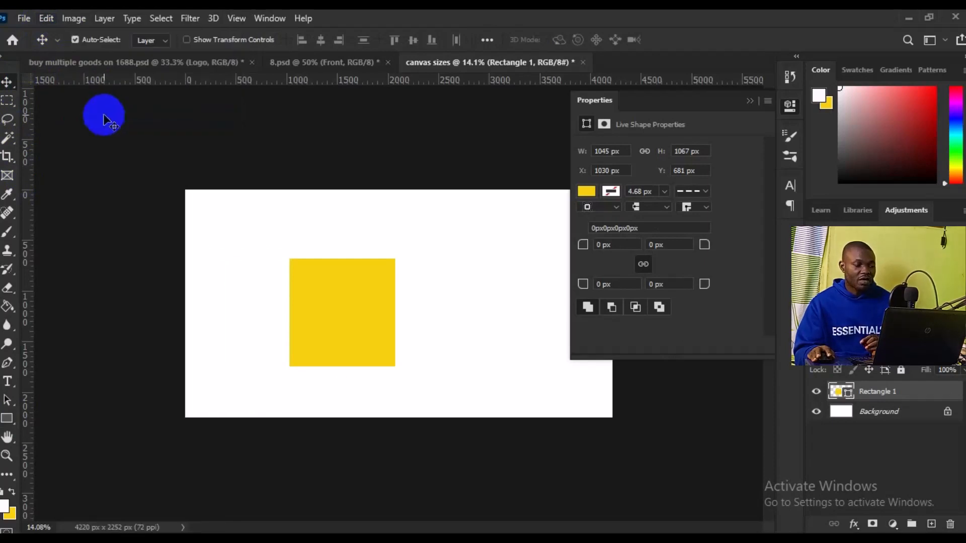
pyautogui.click(47, 28)
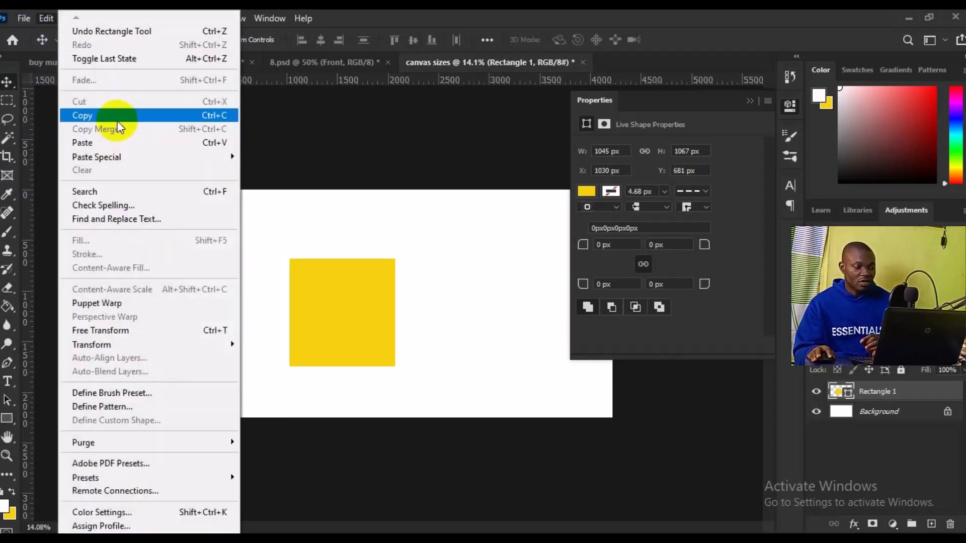
pyautogui.click(118, 141)
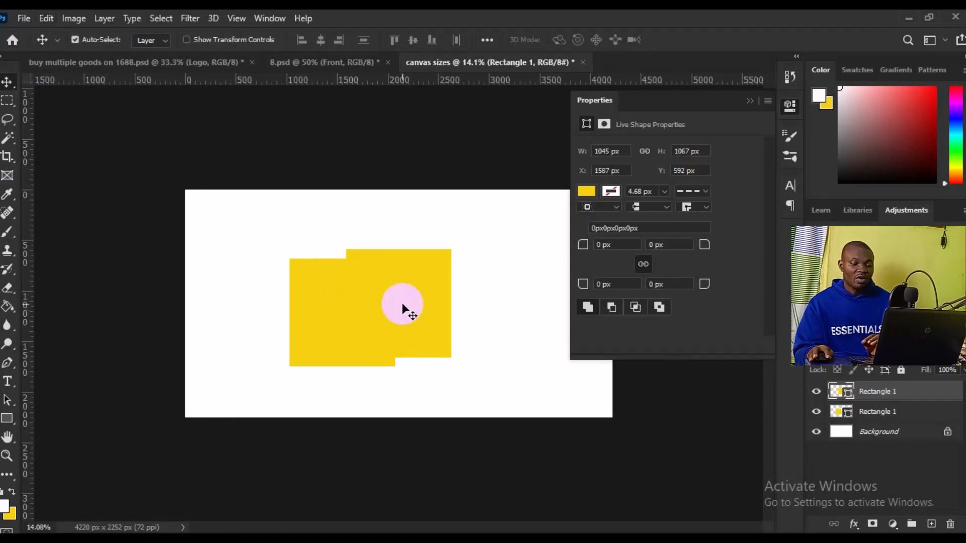
pyautogui.moveTo(402, 304); pyautogui.dragTo(501, 283)
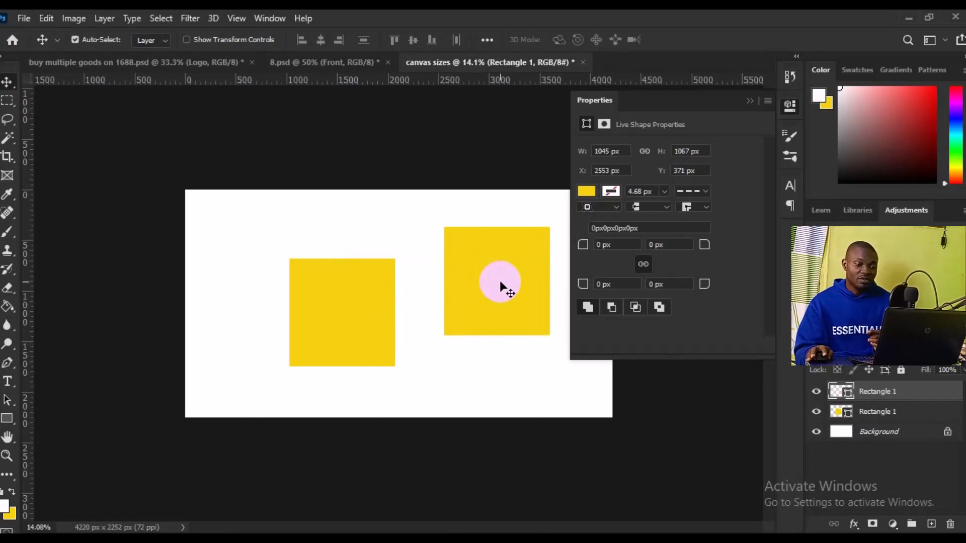
# Step: Change the fill of the duplicated rectangle to the recently used dark blue
pyautogui.click(587, 192)
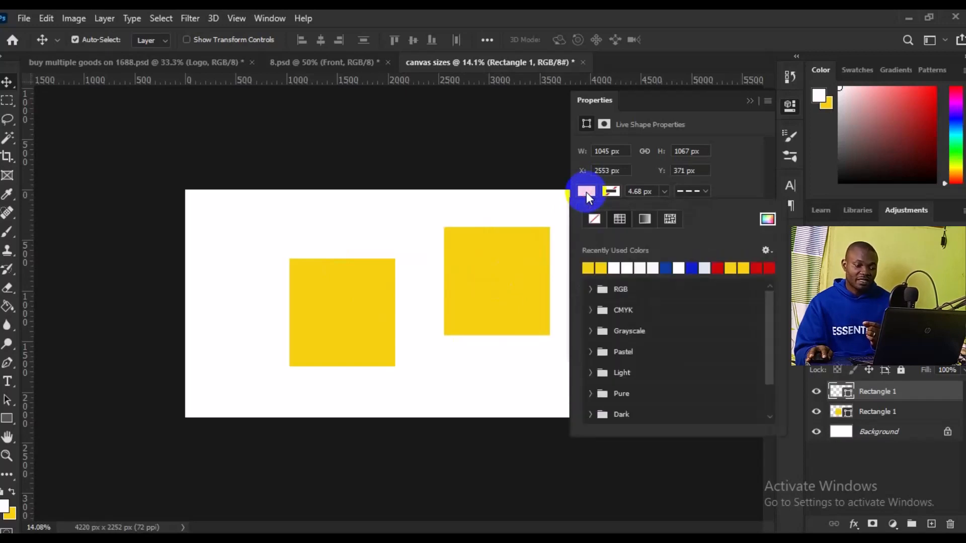
pyautogui.click(666, 268)
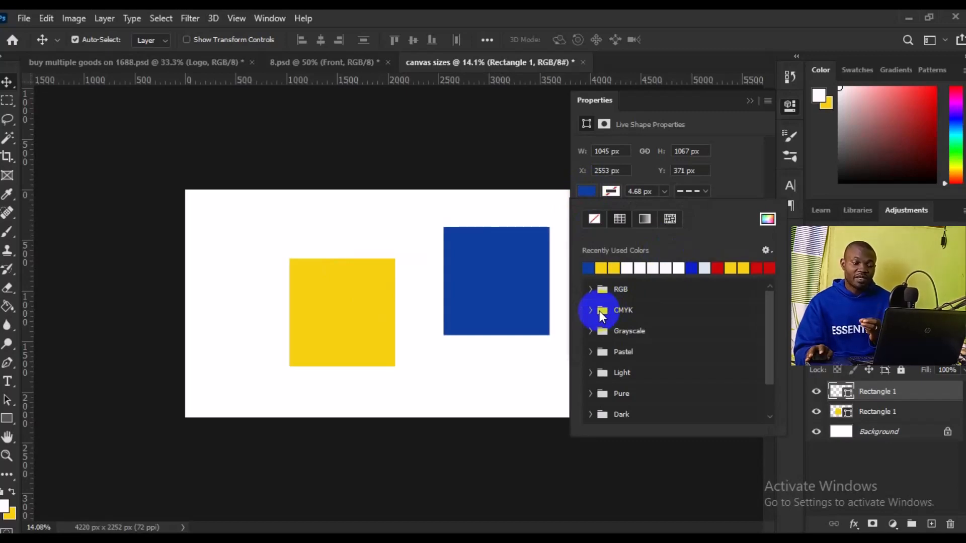
pyautogui.click(442, 280)
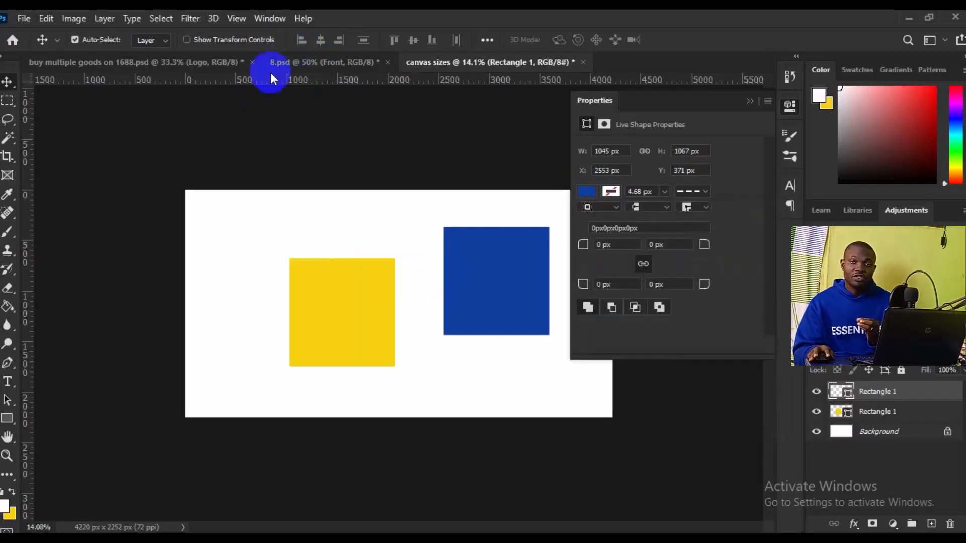
pyautogui.click(269, 20)
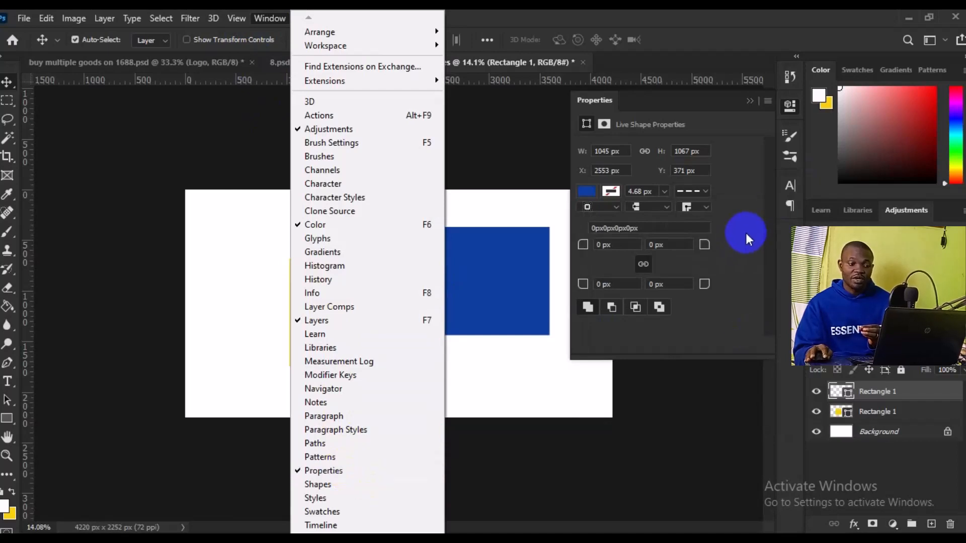
pyautogui.click(726, 338)
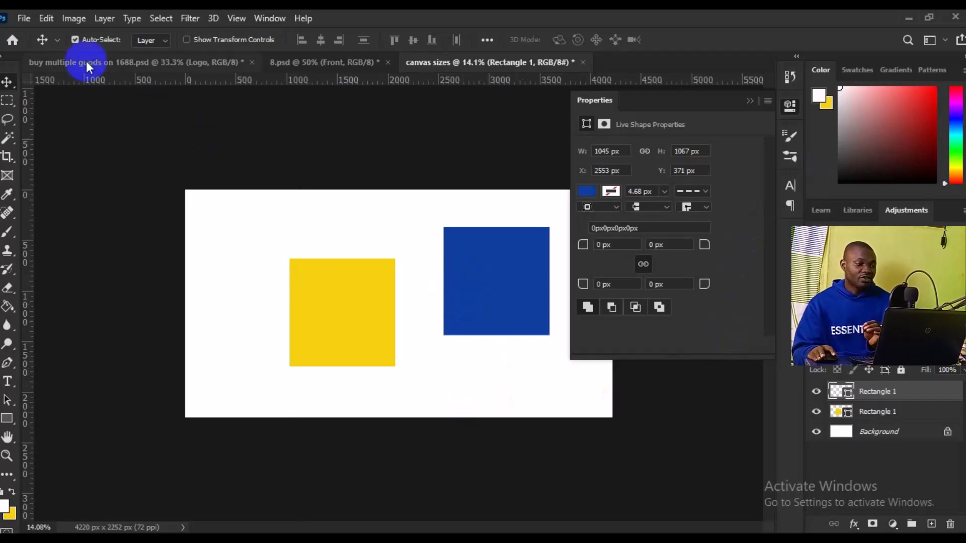
# Step: Copy the blue rectangle and paste it in place, exactly over the original
pyautogui.click(45, 19)
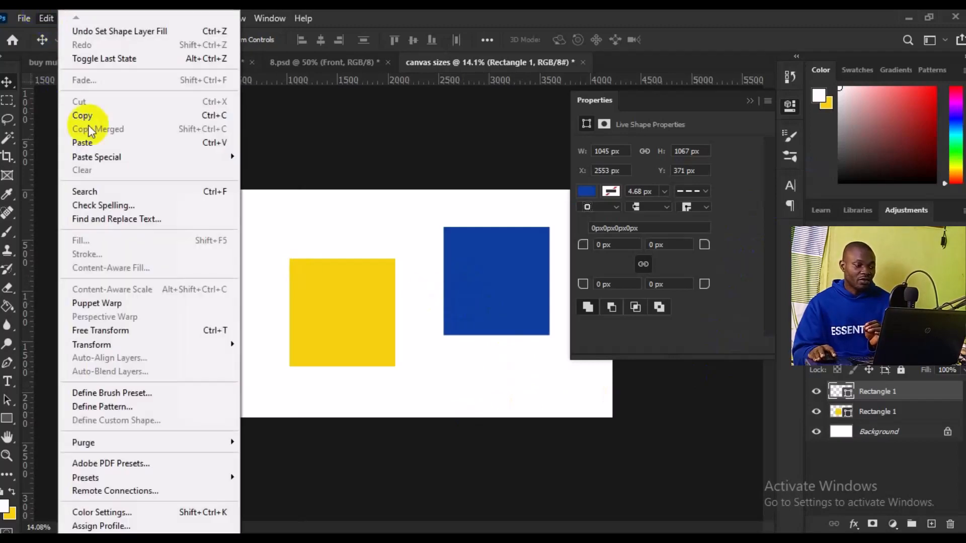
pyautogui.click(98, 115)
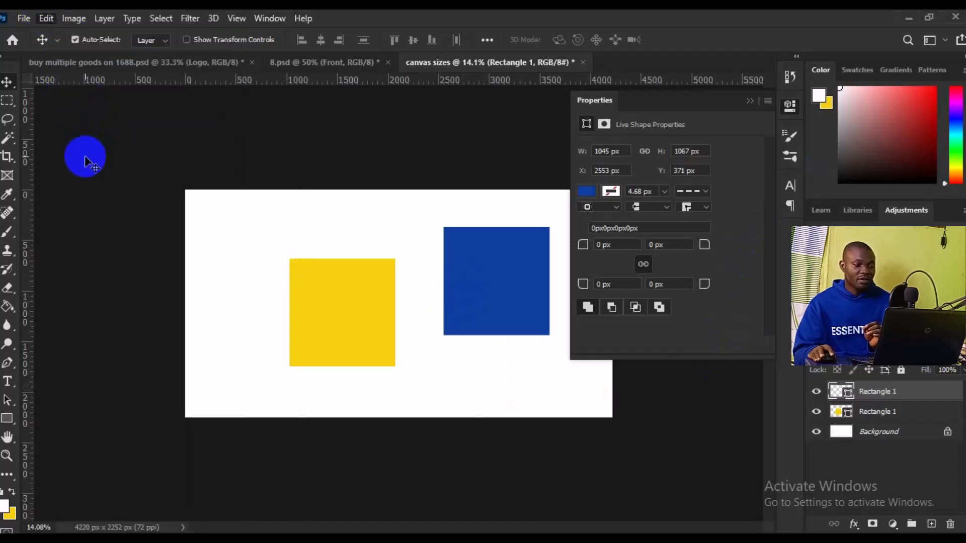
pyautogui.click(46, 18)
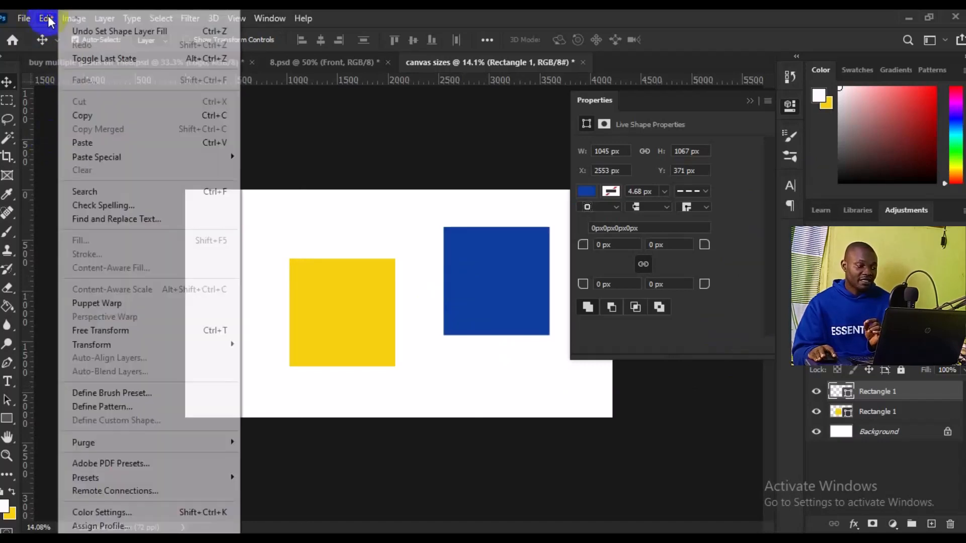
pyautogui.moveTo(120, 161)
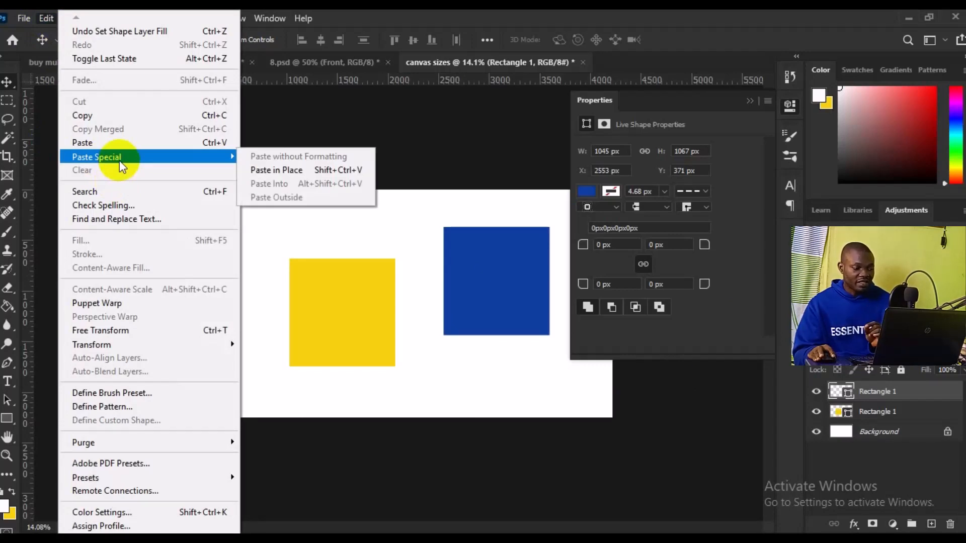
pyautogui.click(288, 171)
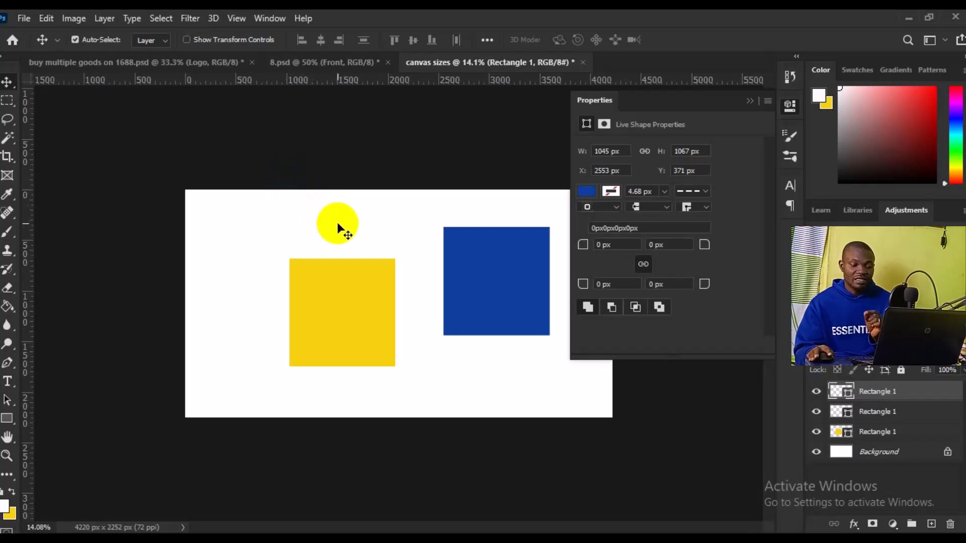
# Step: Change the fill of the rectangle pasted in place to the recently used red
pyautogui.click(586, 192)
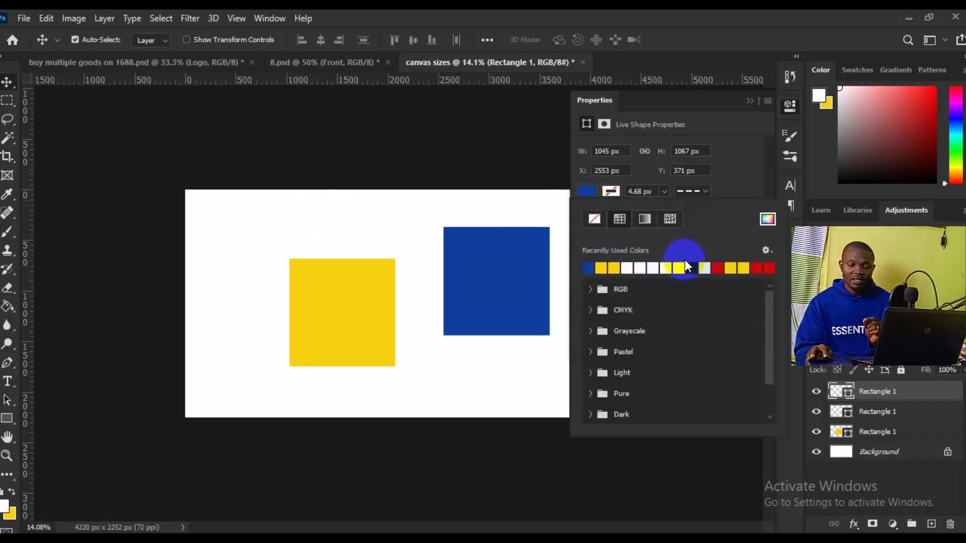
pyautogui.click(719, 267)
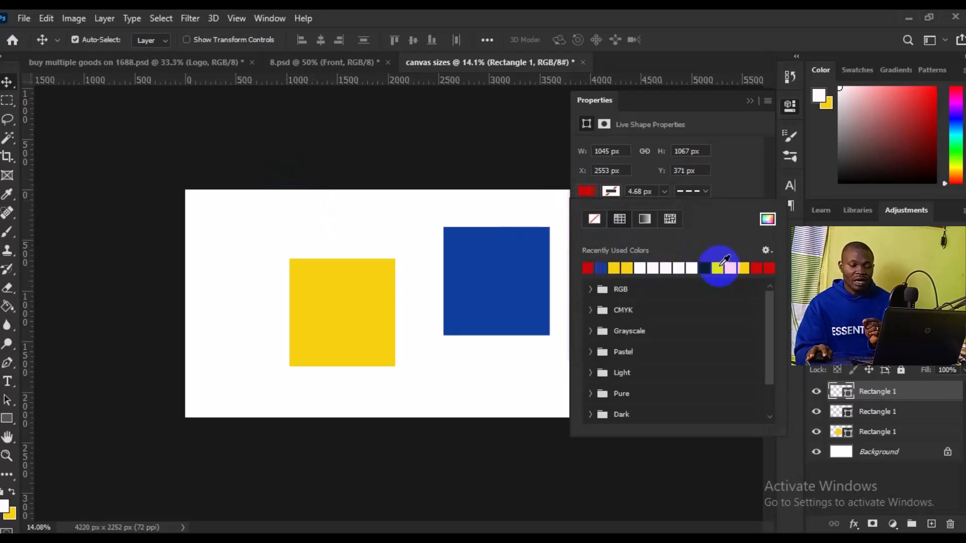
pyautogui.click(524, 300)
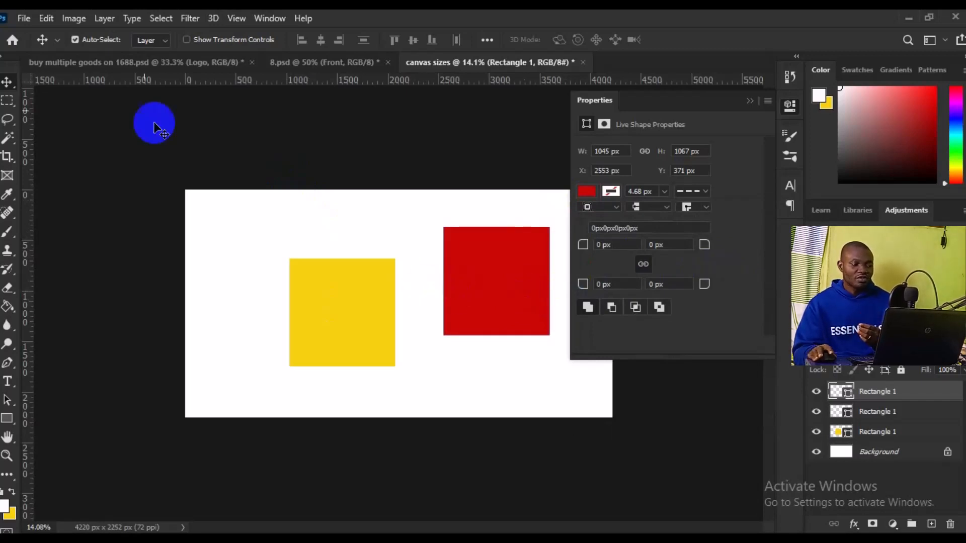
# Step: Scale the red rectangle proportionally to about 67% with Free Transform, keeping its lower-right corner fixed
pyautogui.click(47, 18)
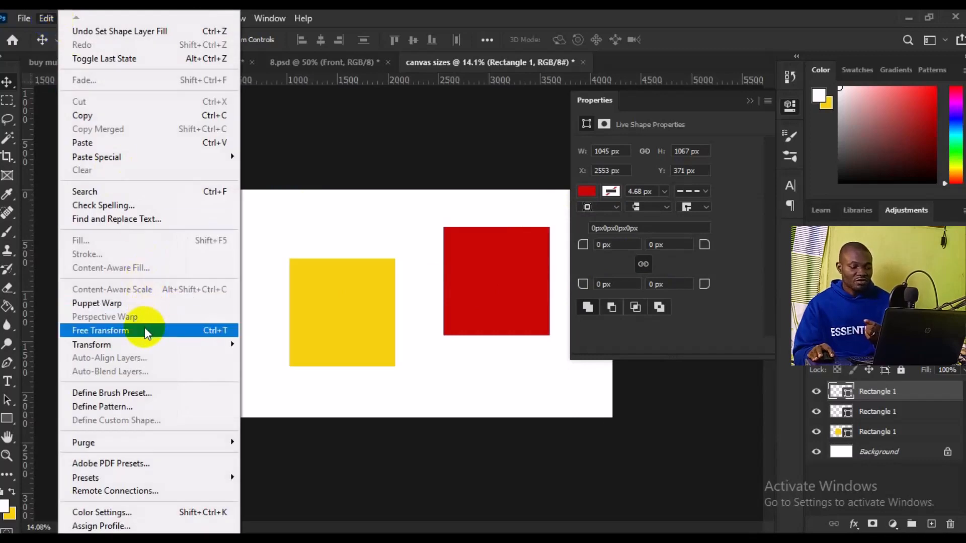
pyautogui.click(101, 331)
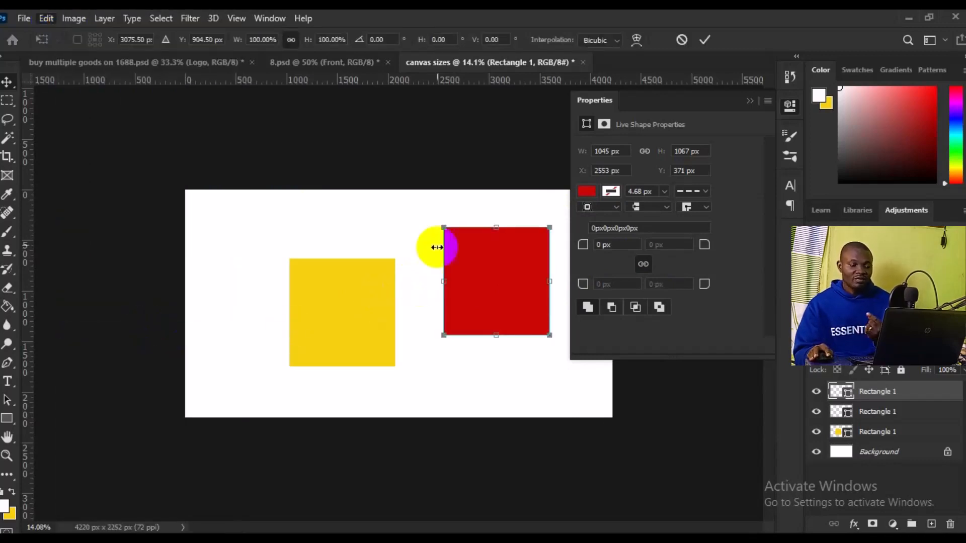
pyautogui.moveTo(443, 227); pyautogui.dragTo(476, 262)
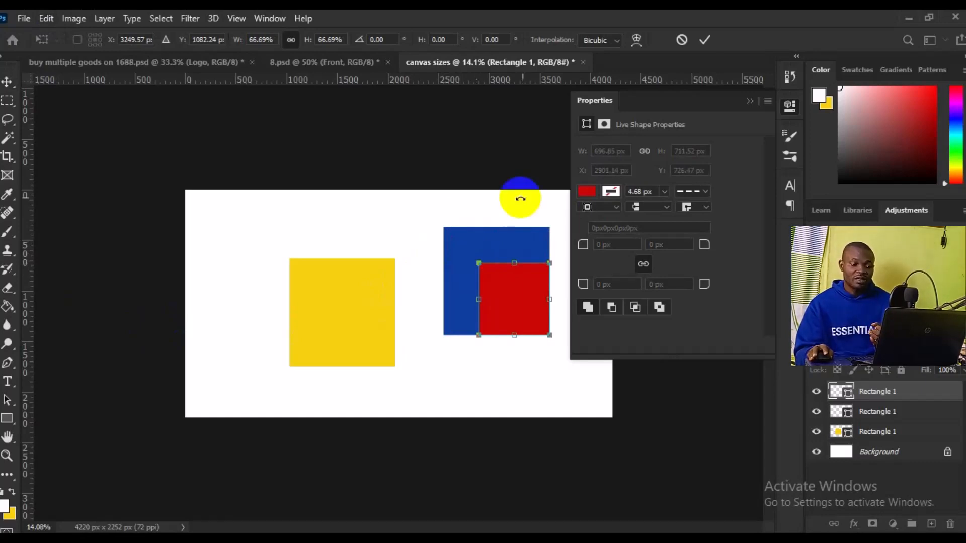
pyautogui.click(706, 40)
pyautogui.moveTo(502, 297); pyautogui.dragTo(489, 315)
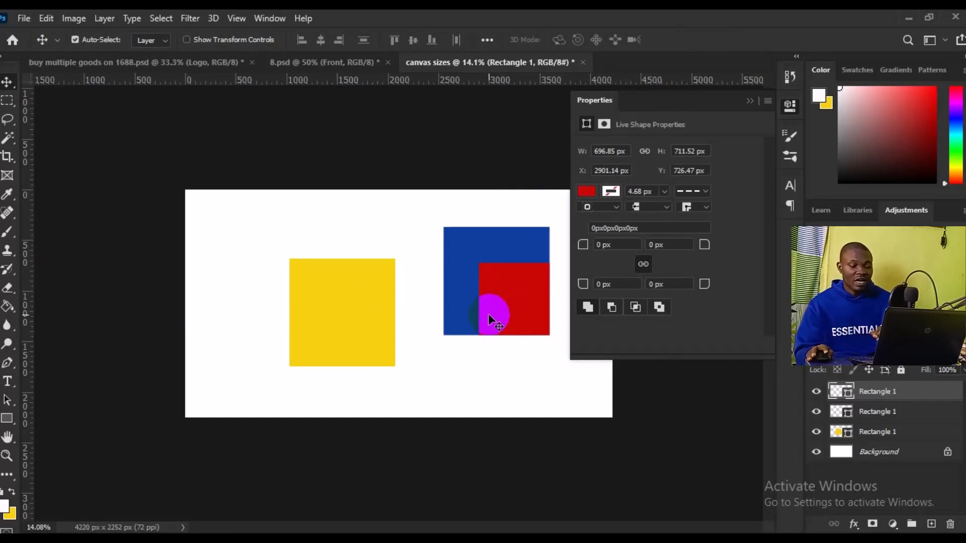
# Step: Select the red and blue rectangle layers together and align their horizontal and vertical centres
pyautogui.press('ctrl')
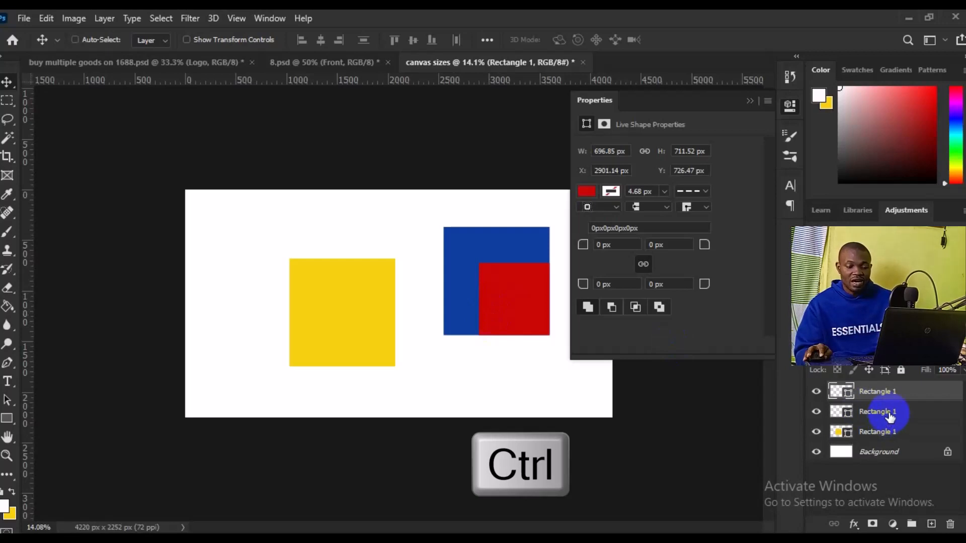
pyautogui.keyDown('ctrl'); pyautogui.click(890, 413); pyautogui.keyUp('ctrl')
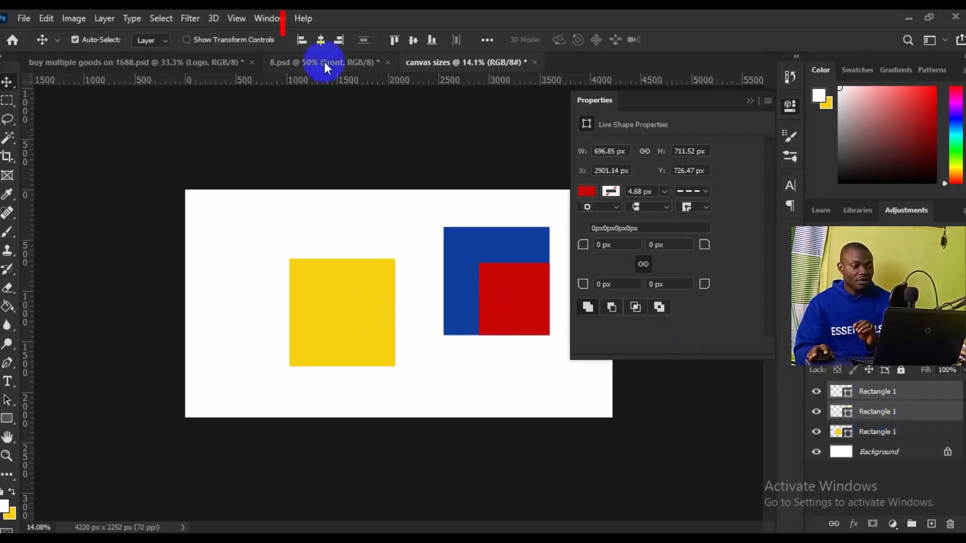
pyautogui.click(321, 40)
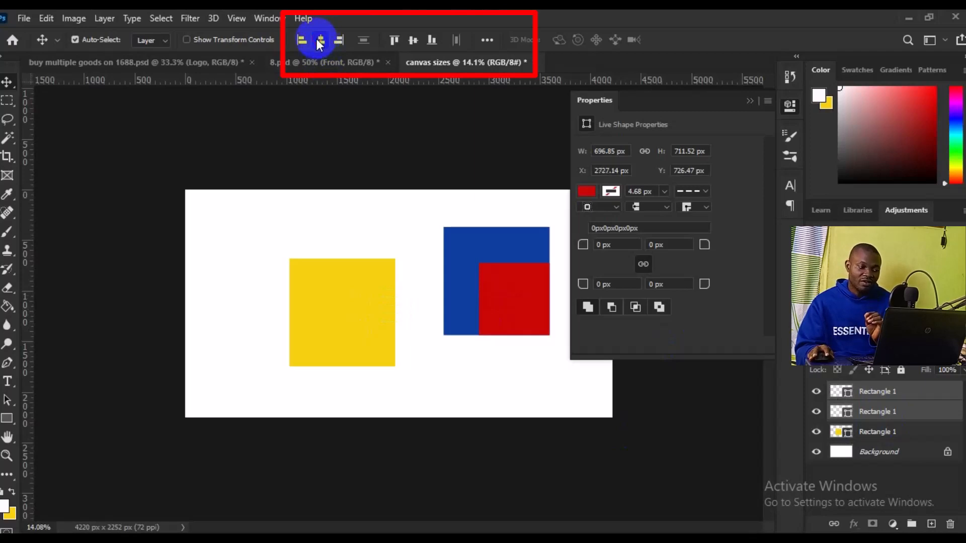
pyautogui.click(408, 41)
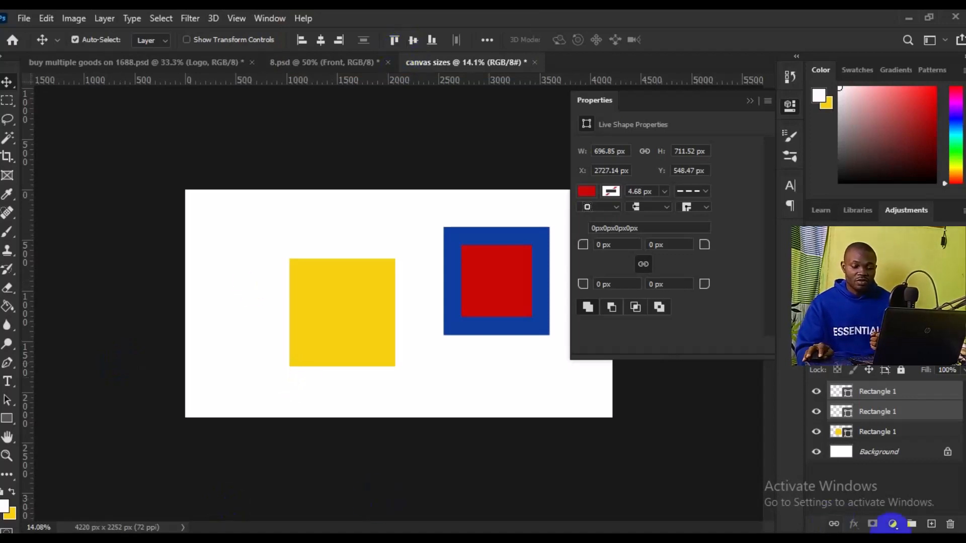
# Step: Add a new layer above the rectangles and set the Type tool to black text in Roboto Medium
pyautogui.click(932, 525)
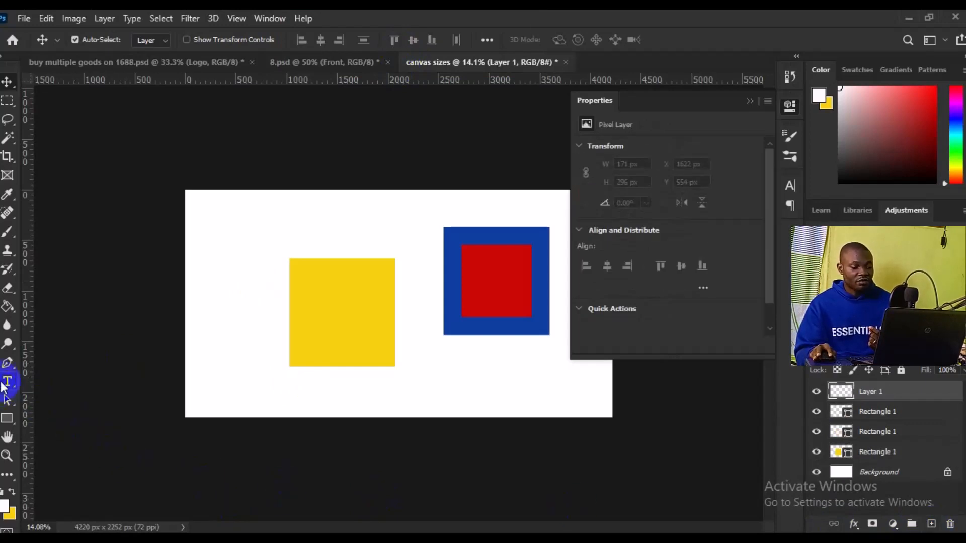
pyautogui.moveTo(6, 387); pyautogui.dragTo(73, 381)
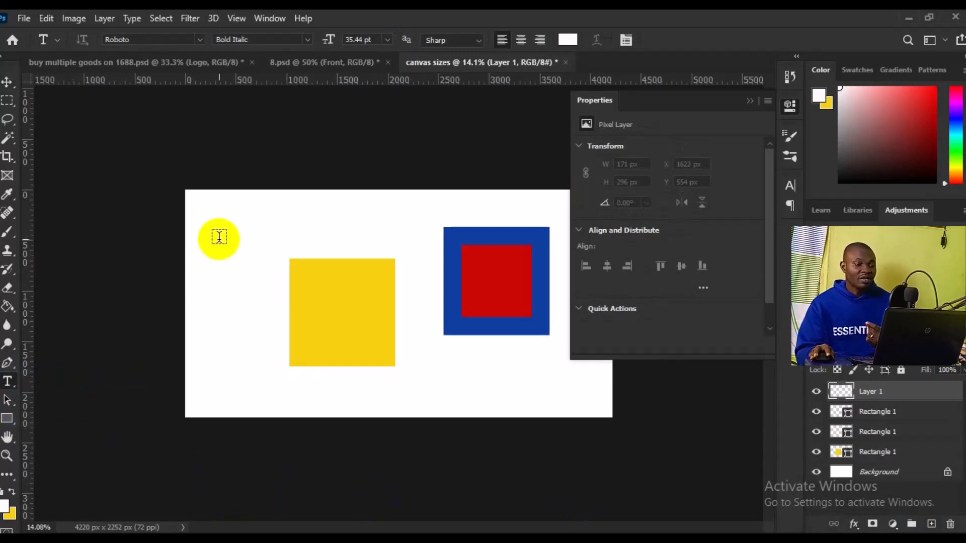
pyautogui.click(562, 43)
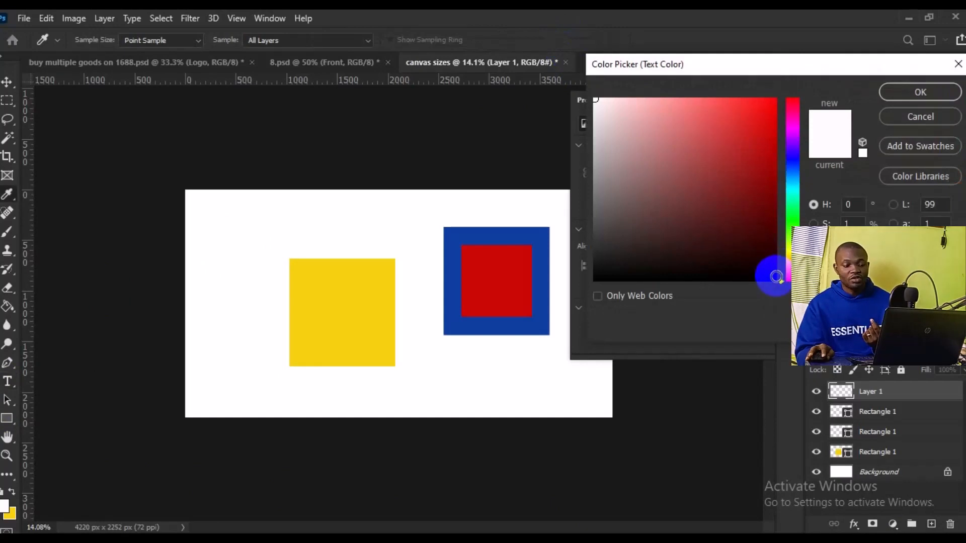
pyautogui.click(775, 279)
pyautogui.click(898, 91)
pyautogui.click(305, 41)
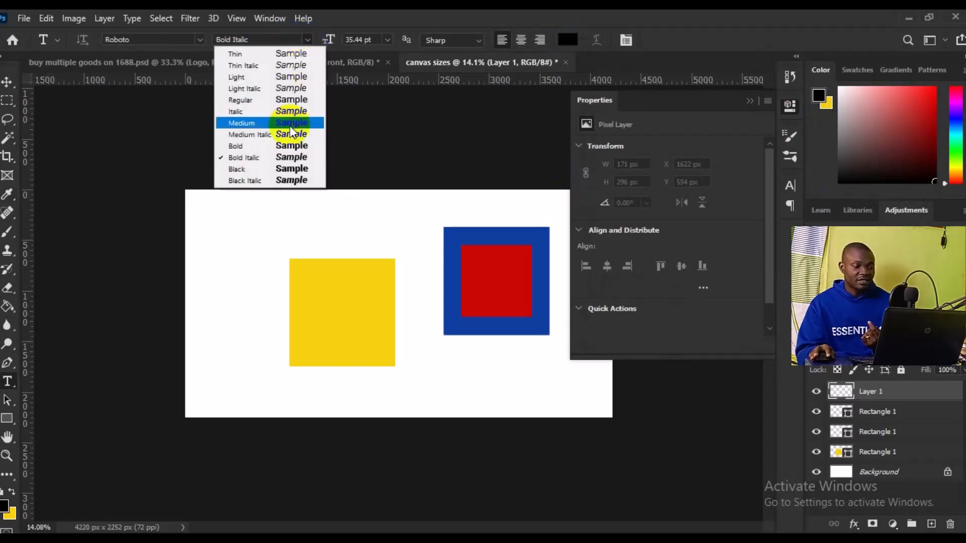
pyautogui.click(288, 123)
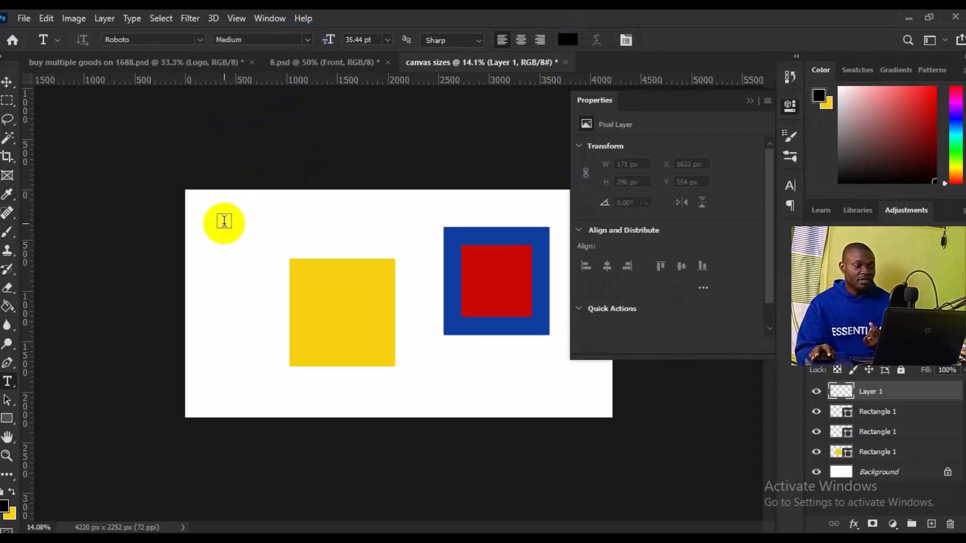
# Step: Add the point text "Copy & Paste" in the canvas's upper-left area, above the yellow rectangle
pyautogui.click(217, 232)
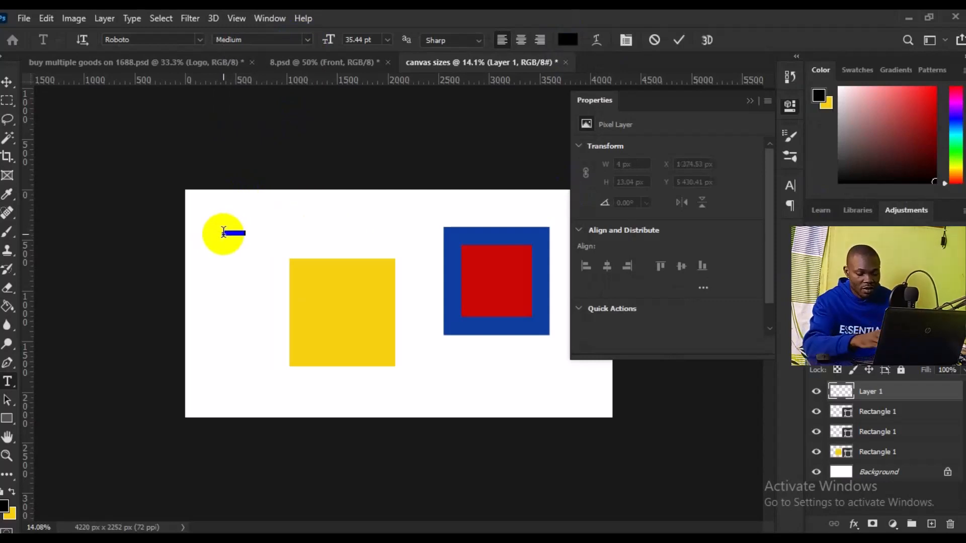
pyautogui.write('Relax')
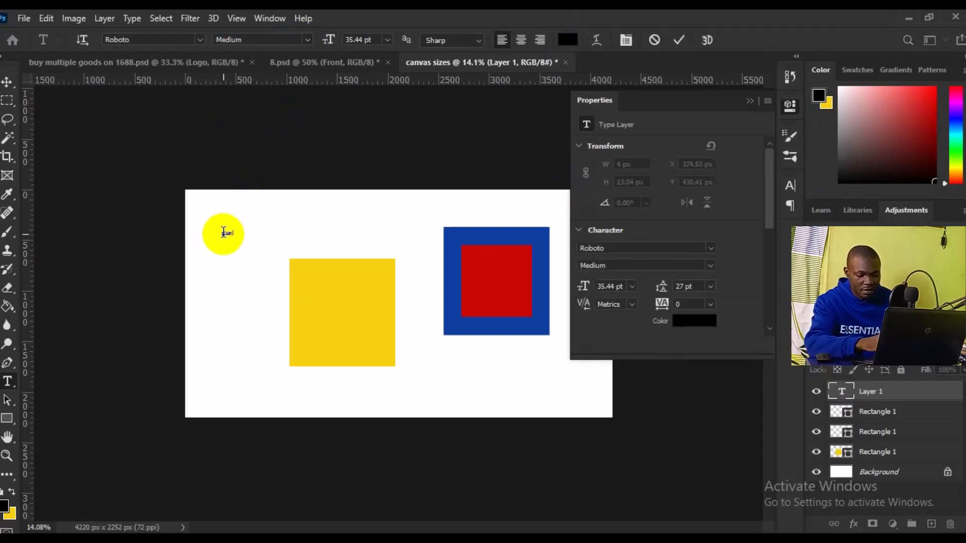
pyautogui.write('esign')
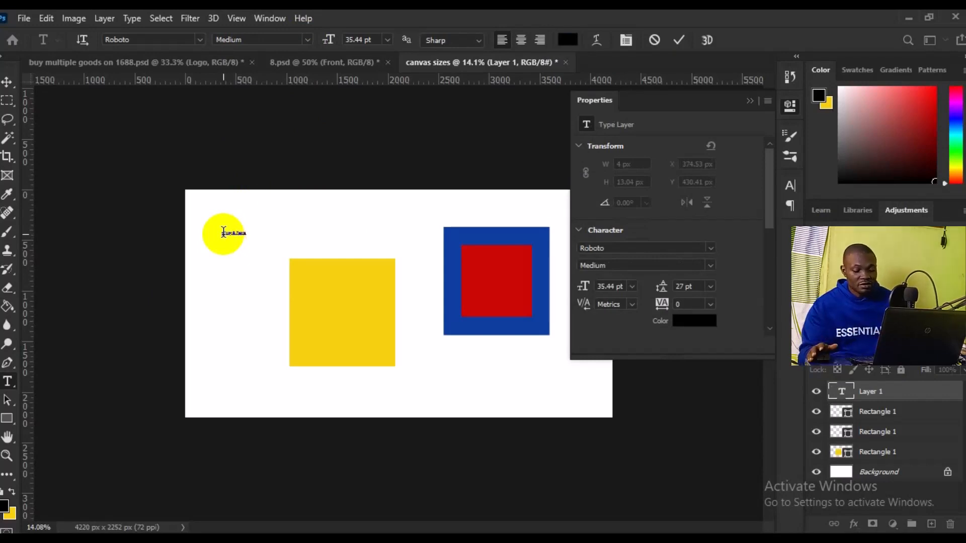
# Step: Enlarge the whole "Copy & Paste" text to 329 pt and move it to about X 136 px, Y 173 px, near the canvas's upper-left corner
pyautogui.hotkey('ctrl', 'a')
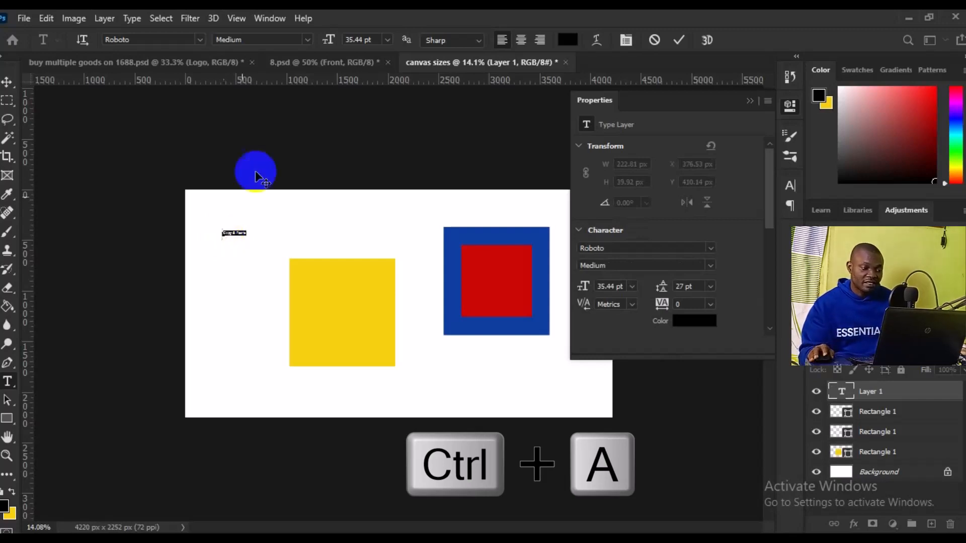
pyautogui.click(387, 39)
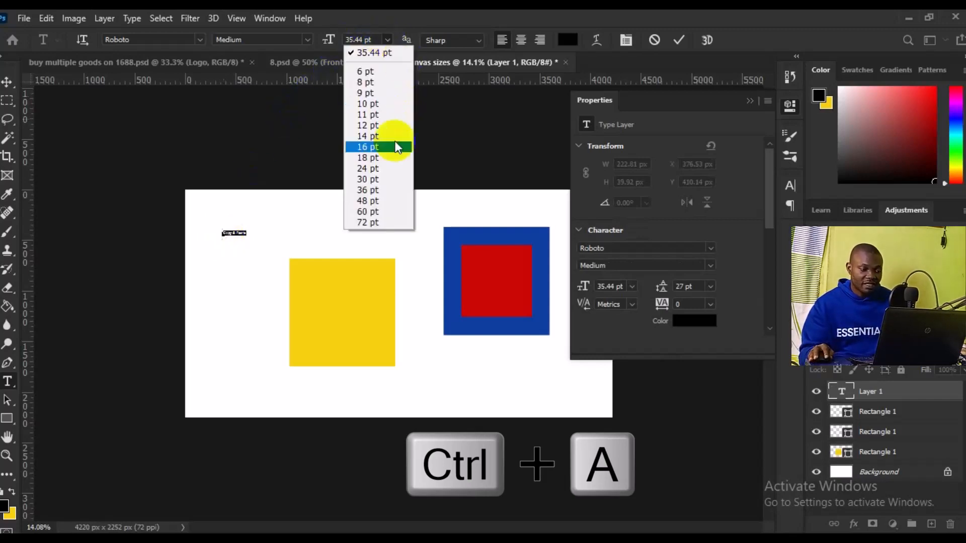
pyautogui.click(392, 202)
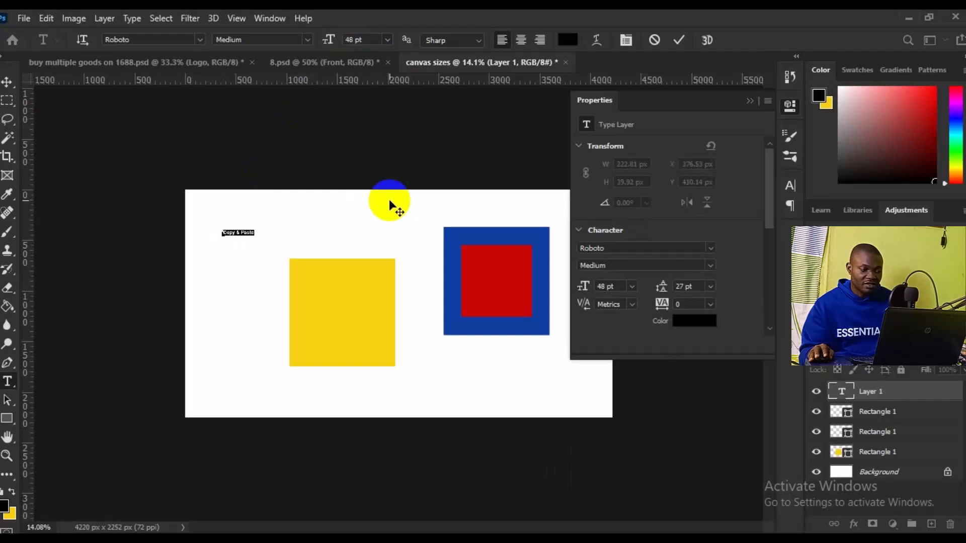
pyautogui.moveTo(330, 40); pyautogui.dragTo(533, 79)
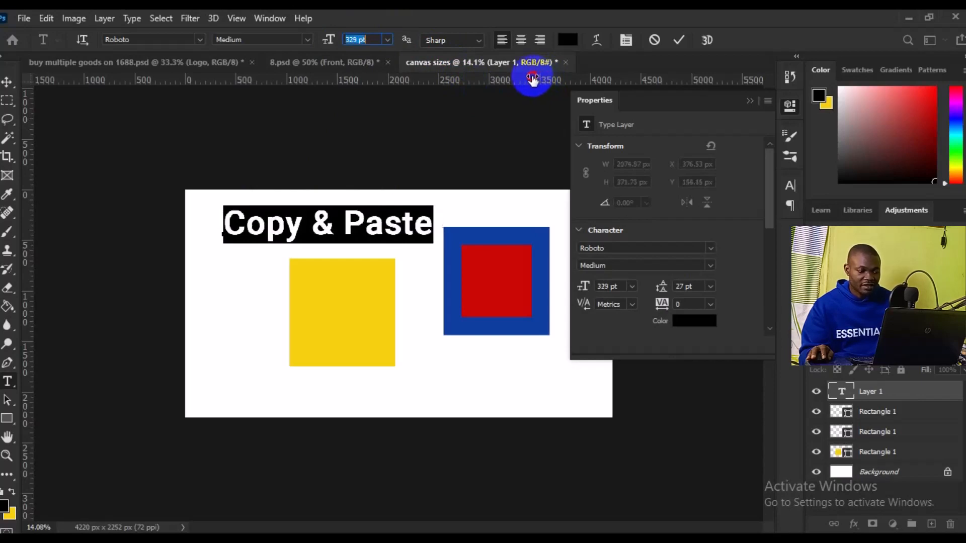
pyautogui.click(7, 84)
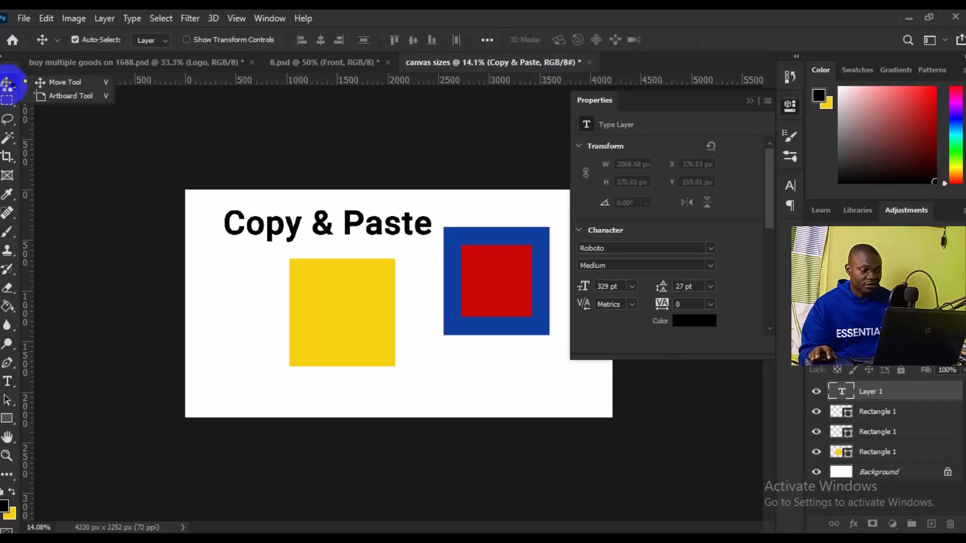
pyautogui.moveTo(291, 221)
pyautogui.mouseDown()
pyautogui.moveTo(268, 227)
pyautogui.moveTo(277, 236)
pyautogui.mouseUp()
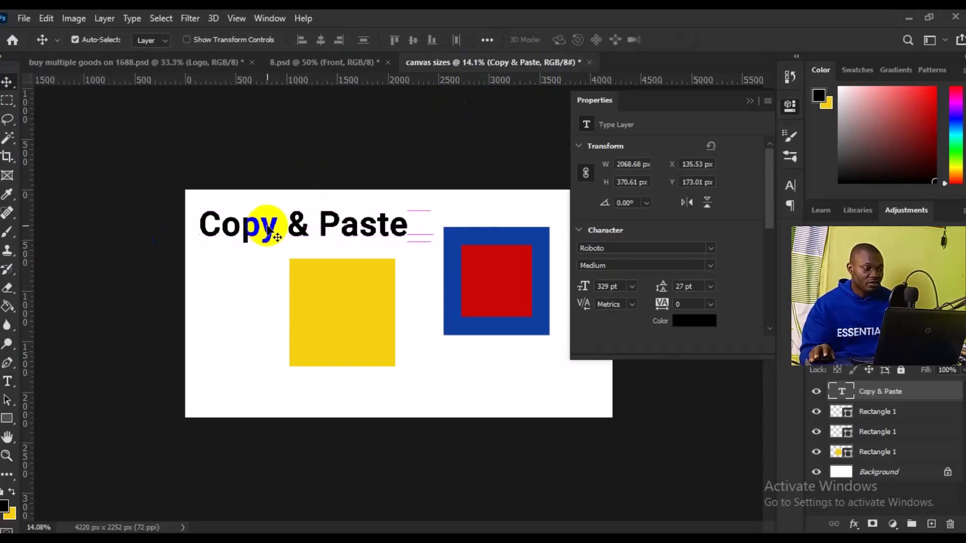
# Step: Copy and paste the text layer, and move the duplicate below the rectangles to about X 1375 px, Y 1794 px
pyautogui.click(50, 63)
pyautogui.click(45, 24)
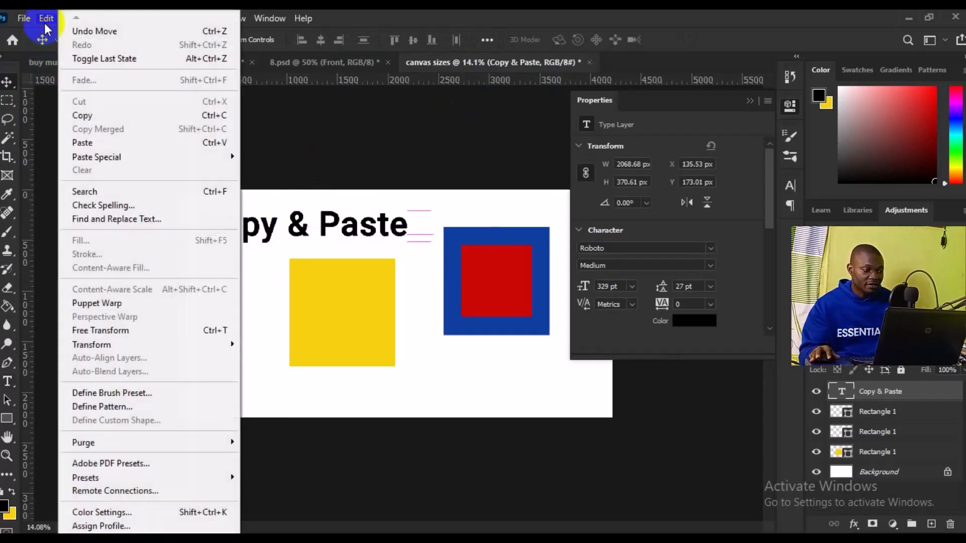
pyautogui.click(138, 115)
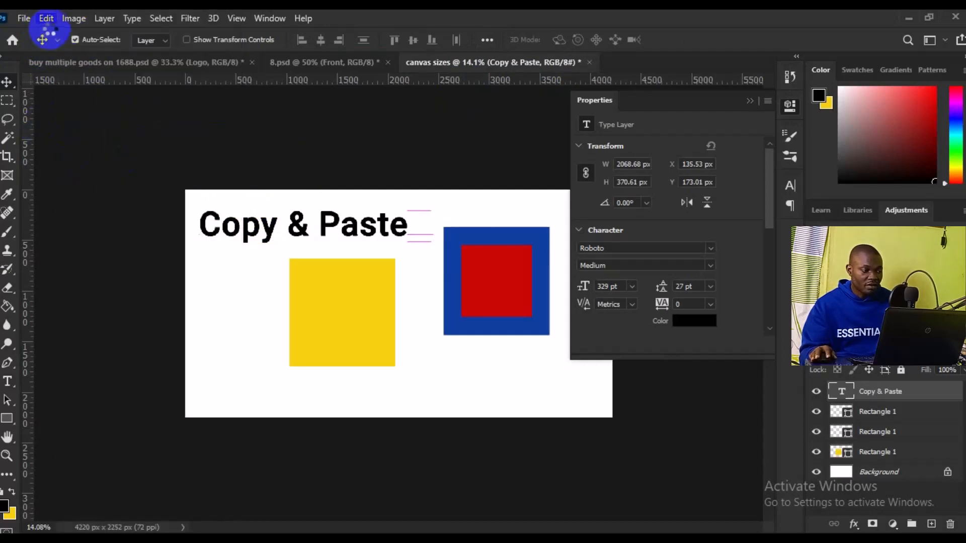
pyautogui.click(47, 22)
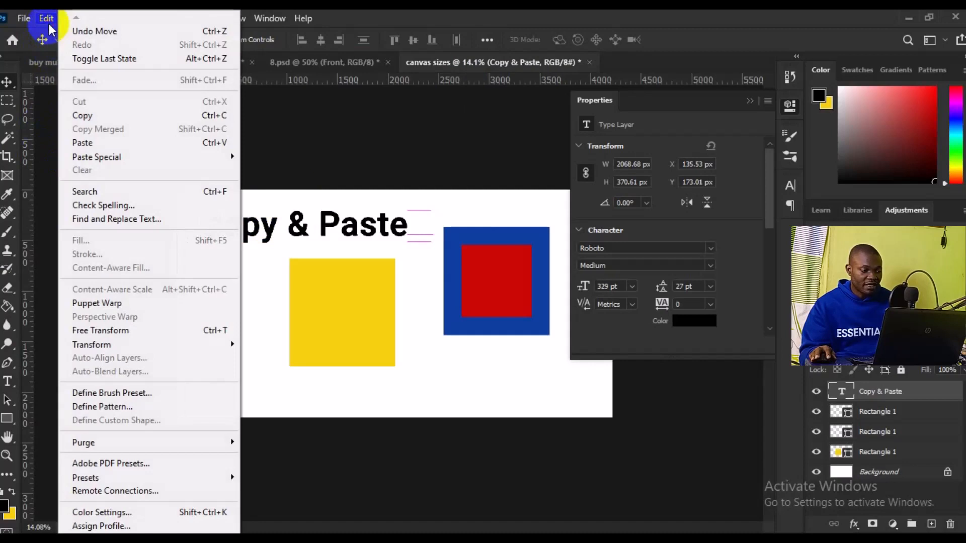
pyautogui.click(119, 143)
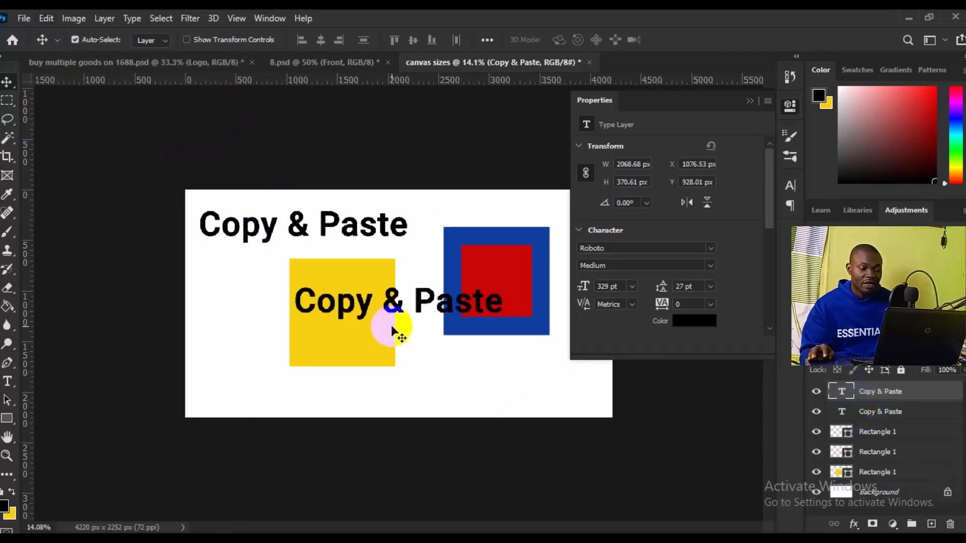
pyautogui.moveTo(393, 301); pyautogui.dragTo(425, 396)
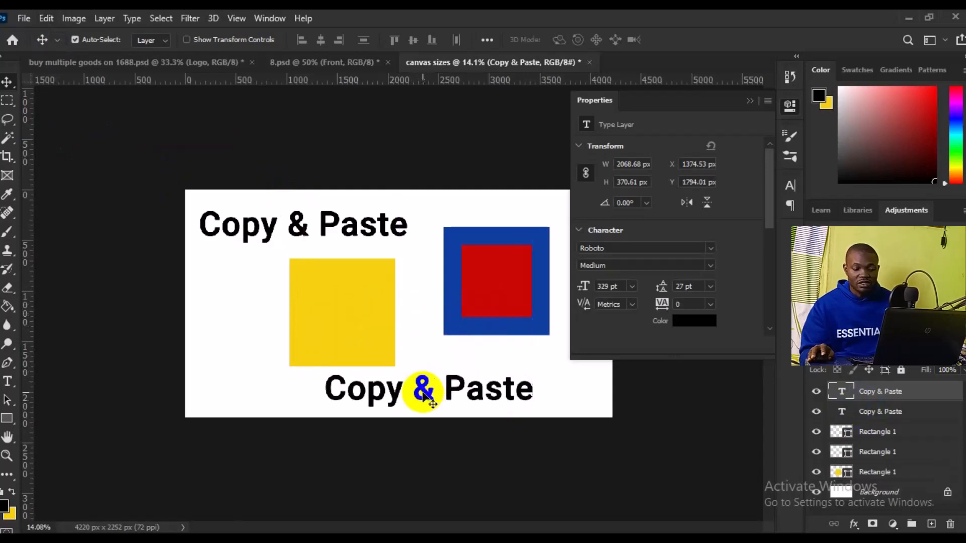